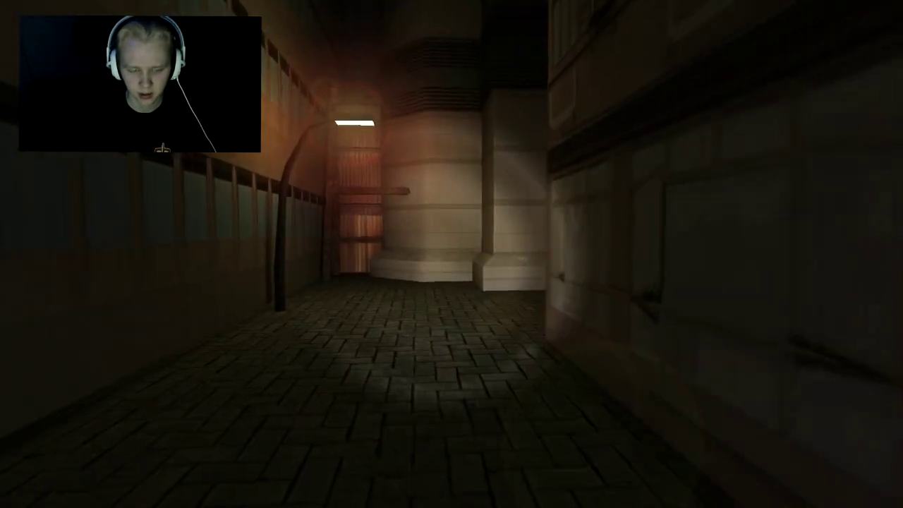
With the flashlight on, collect the shop-window page and the yellow-shutter page
key("f")
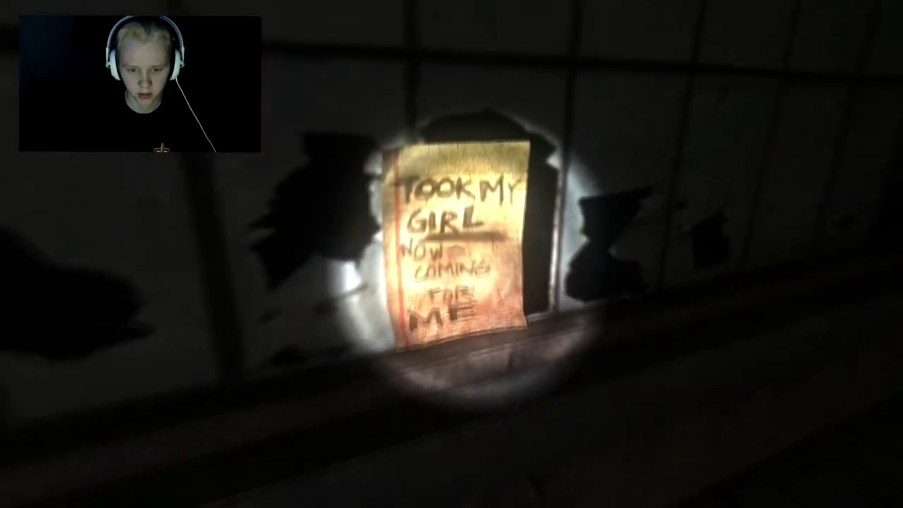
left_click(451, 254)
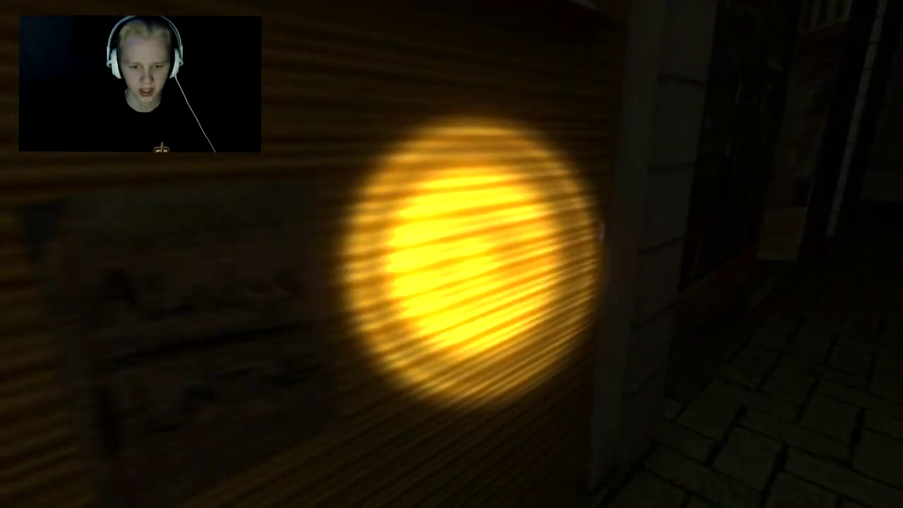
left_click(452, 254)
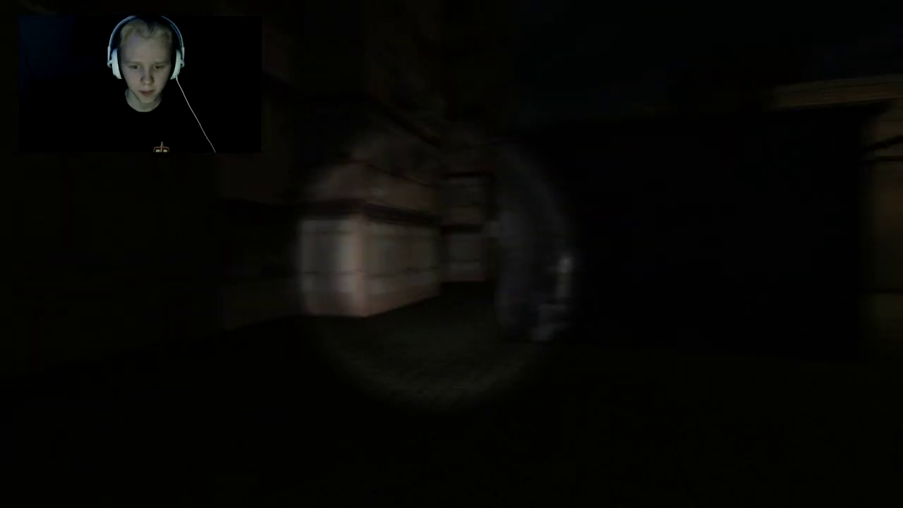
key("w")
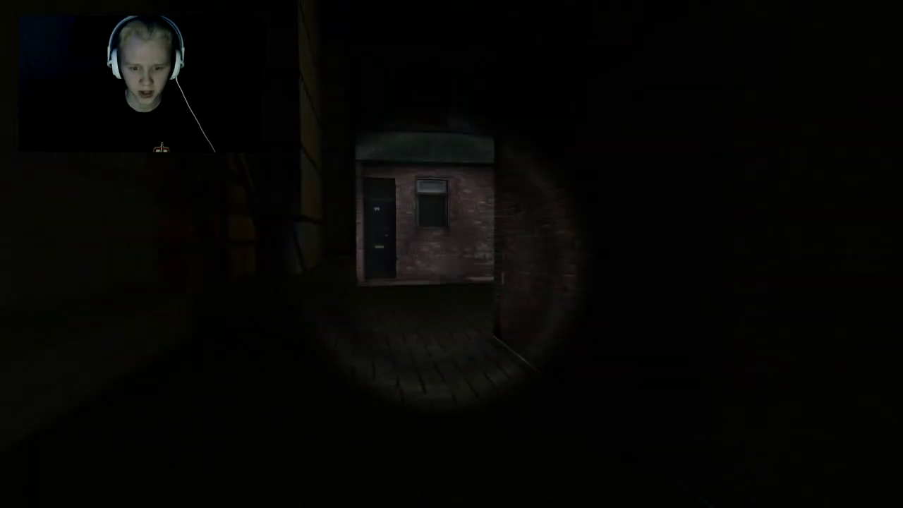
Walk along the alley past the scaffolding to the page on the lit brick wall
key("w")
key("w")
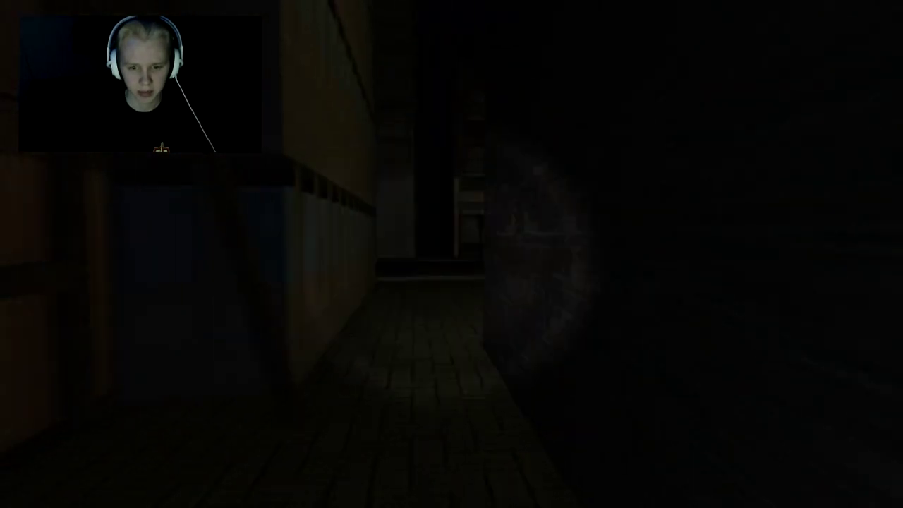
key("w")
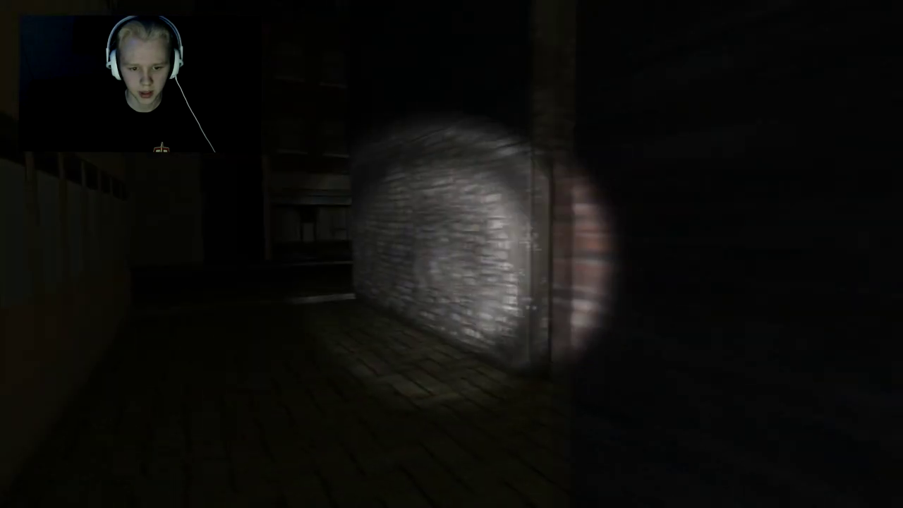
key("w")
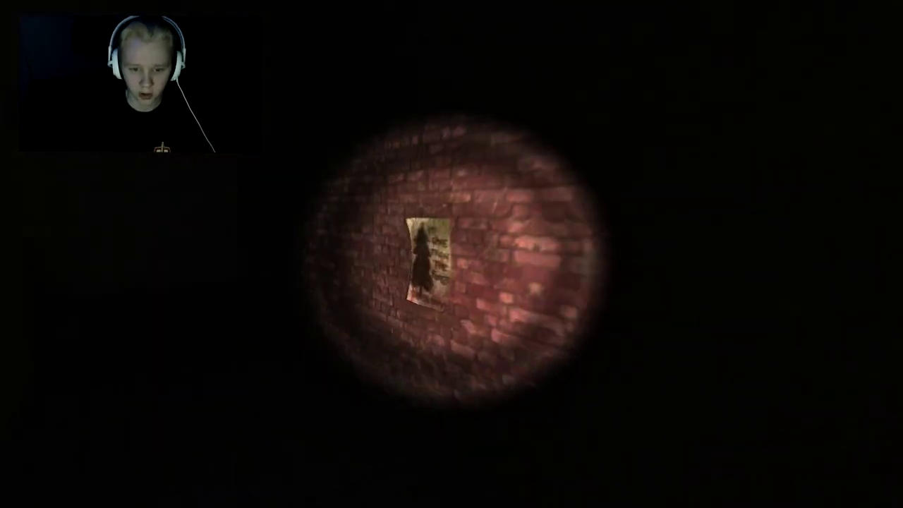
key("w")
Search the stone-walled room and locker area, then collect the page on the corridor wall
key("w")
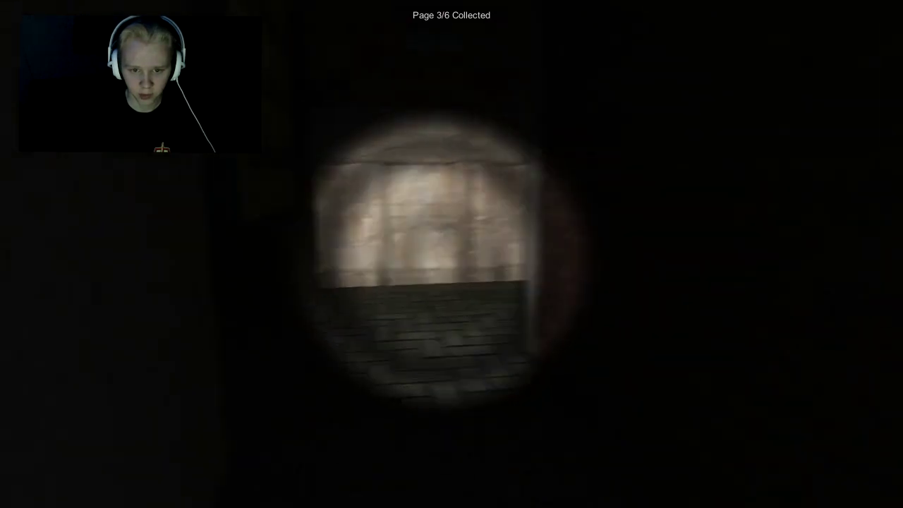
key("w")
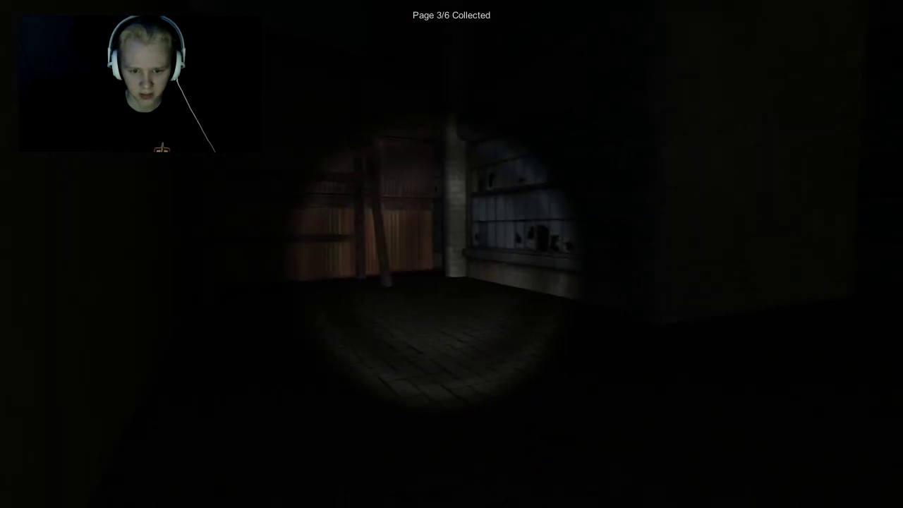
key("w")
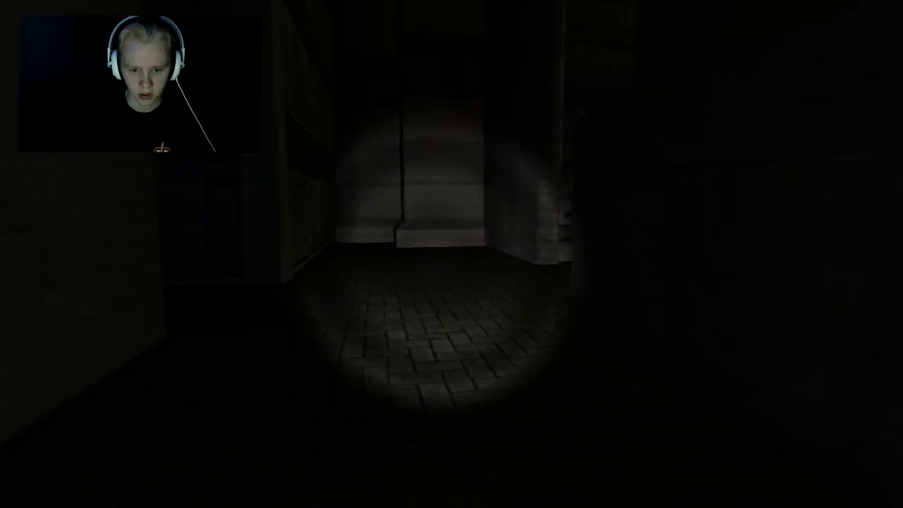
key("w")
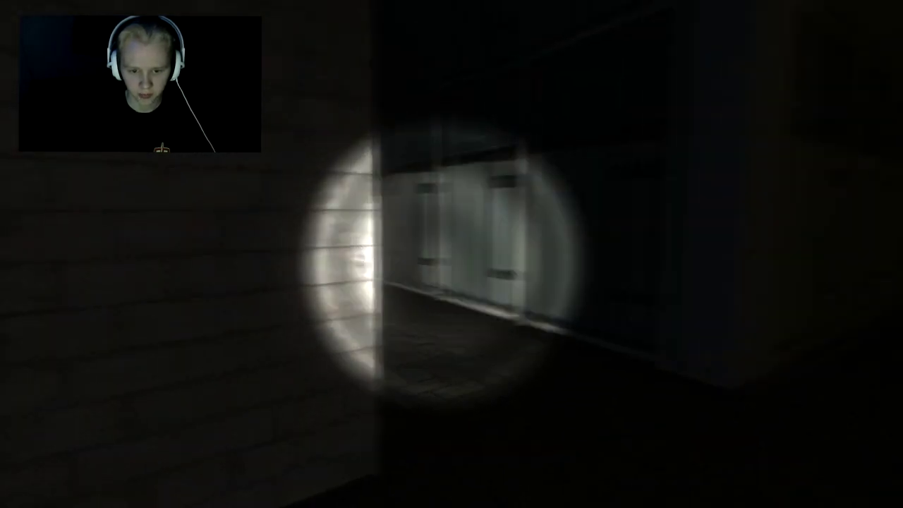
key("w")
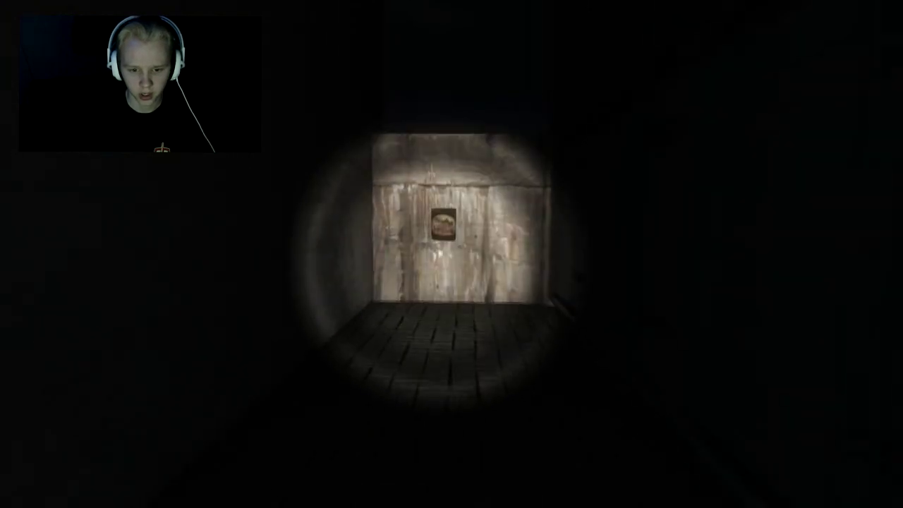
left_click(451, 254)
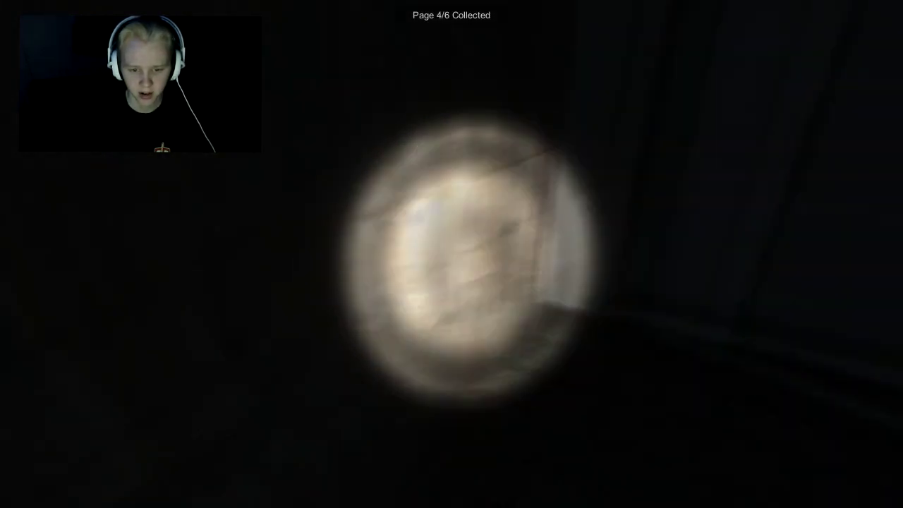
Search the brick alleys and pillars beyond the corridor, heading toward the orange light
key("w")
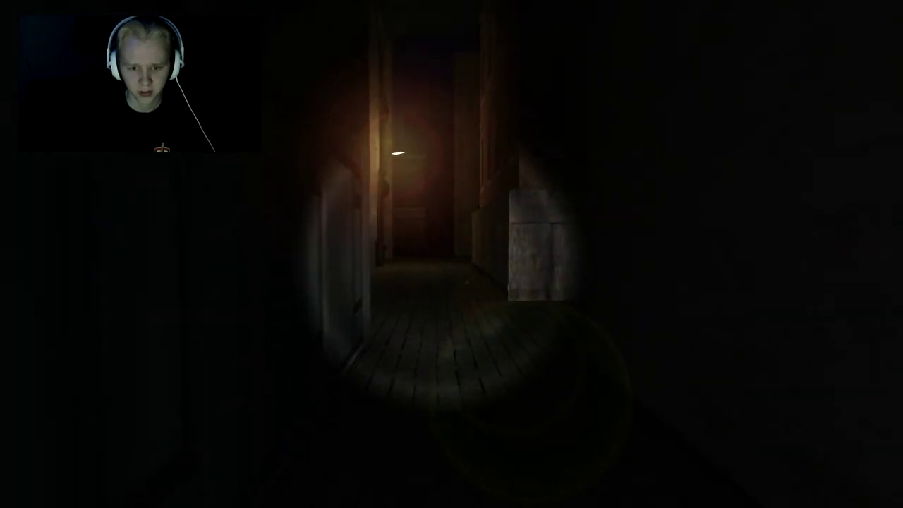
key("w")
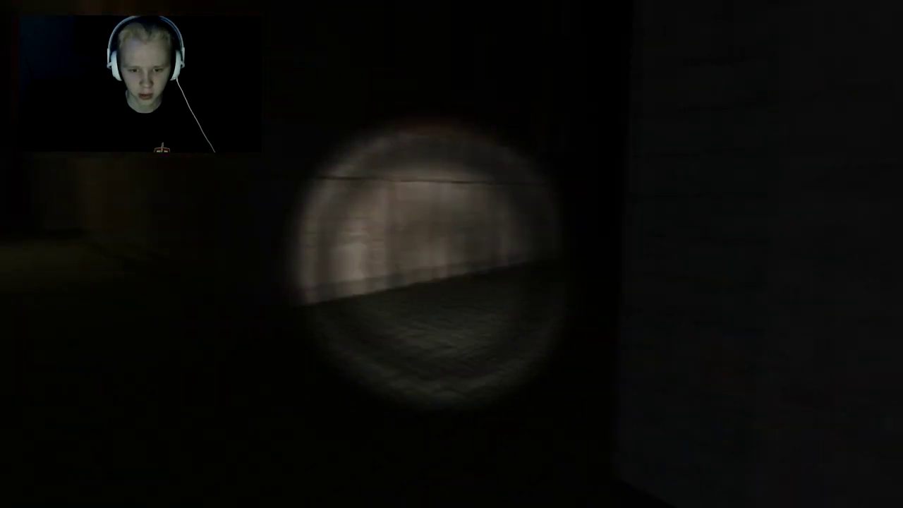
key("w")
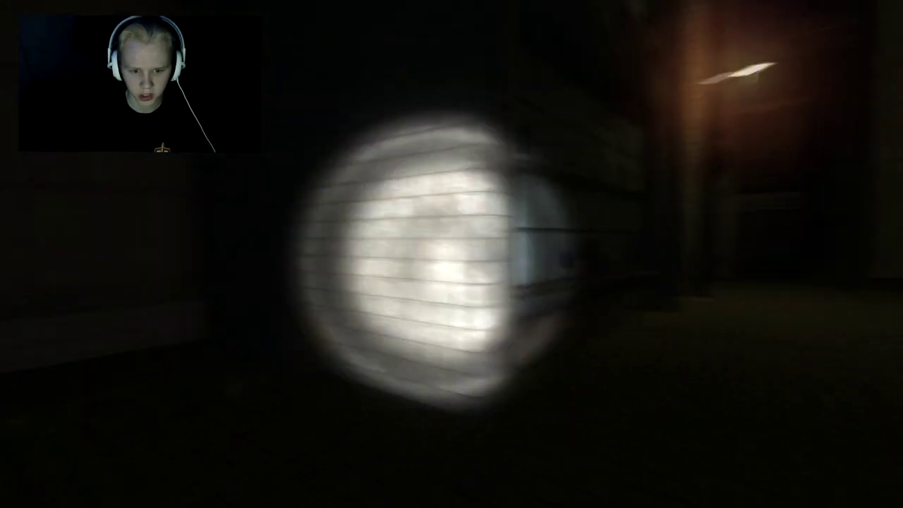
key("w")
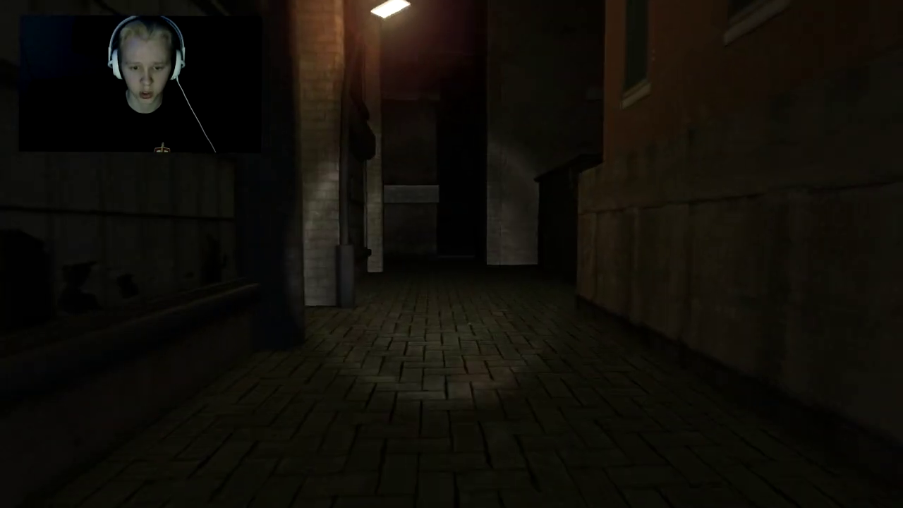
key("w")
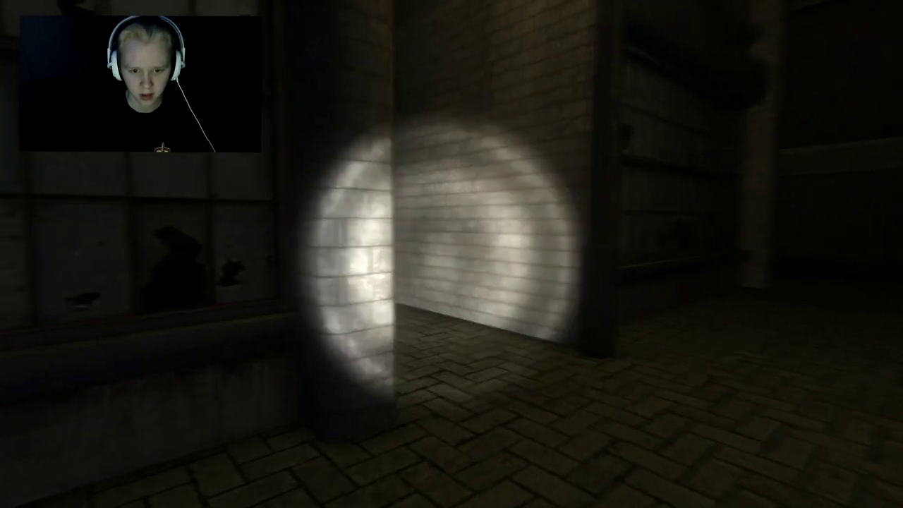
key("w")
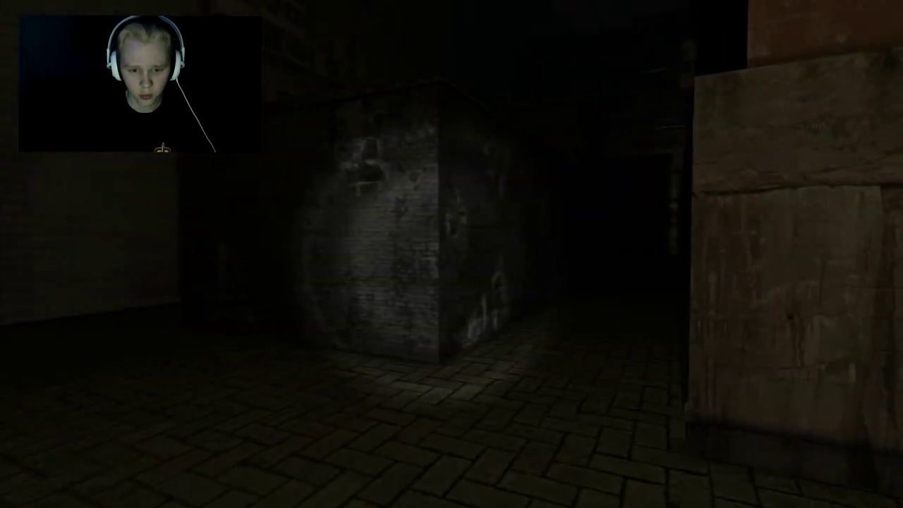
key("w")
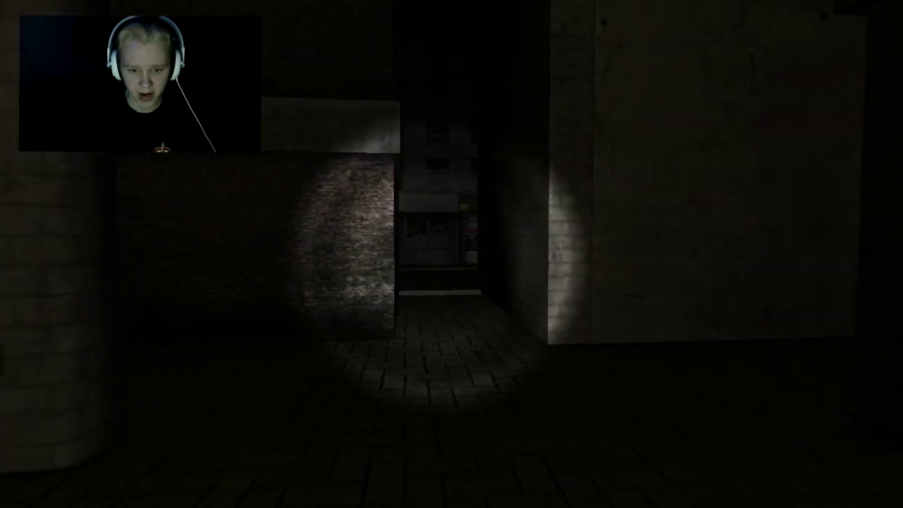
key("w")
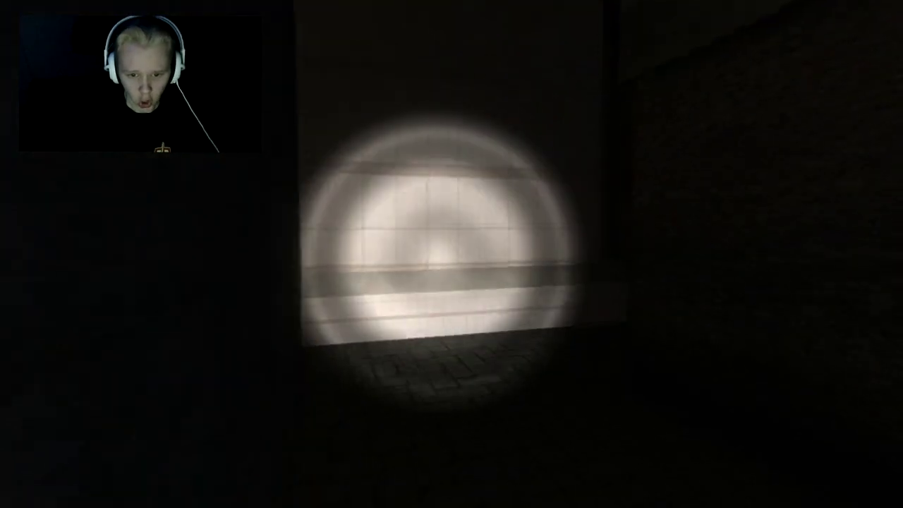
key("w")
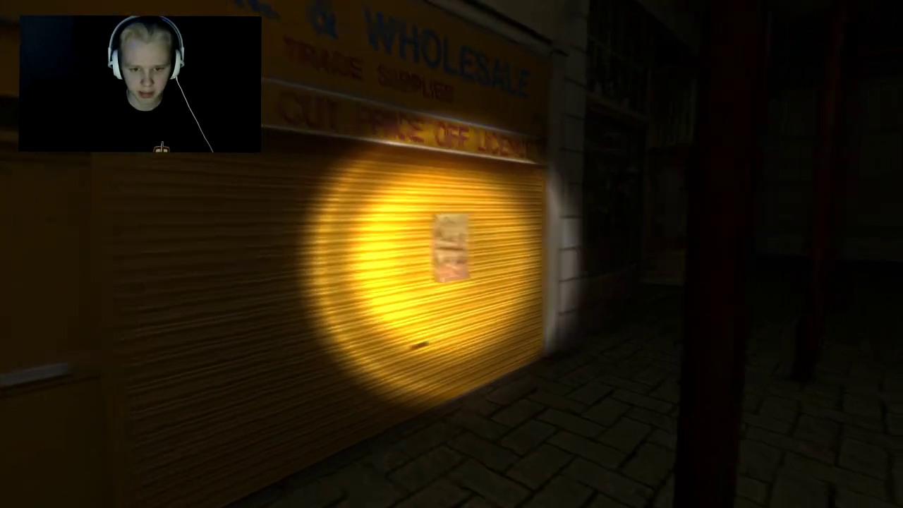
Collect the yellow-shutter page and head through the dark alley toward the shop fronts
left_click(430, 268)
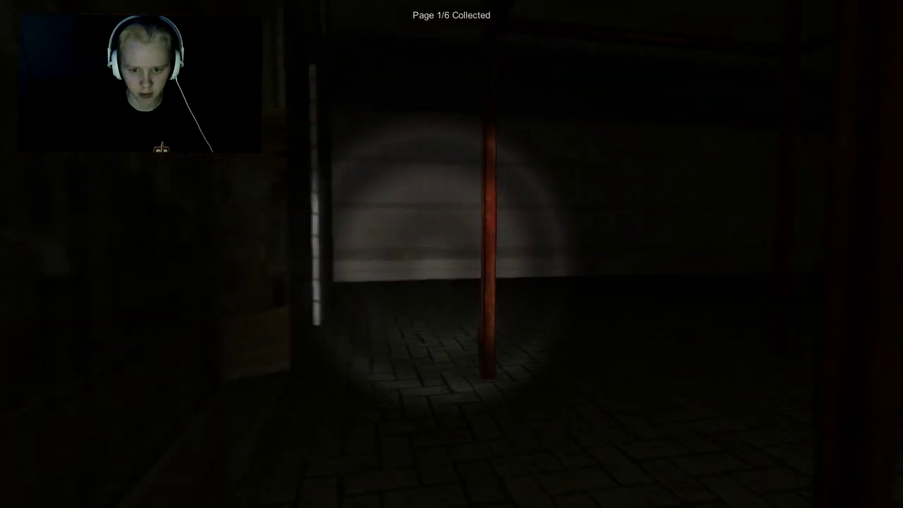
key("w")
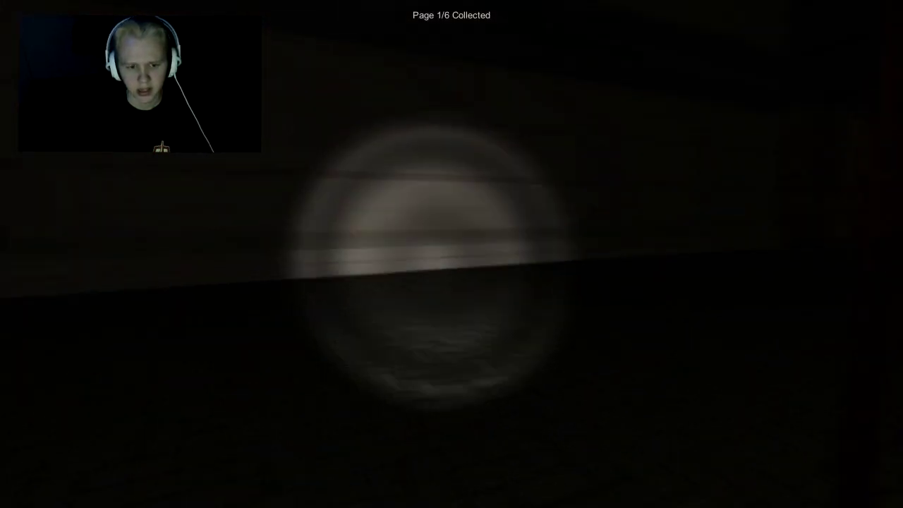
key("w")
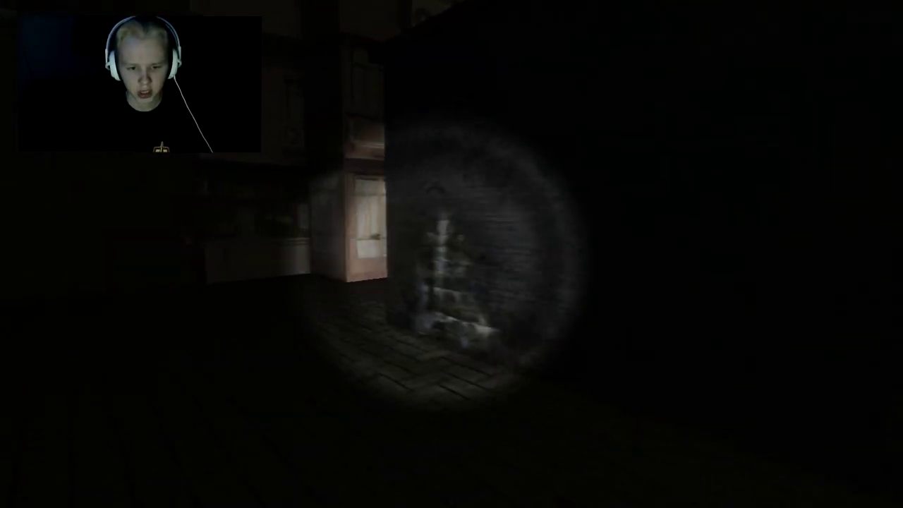
key("w")
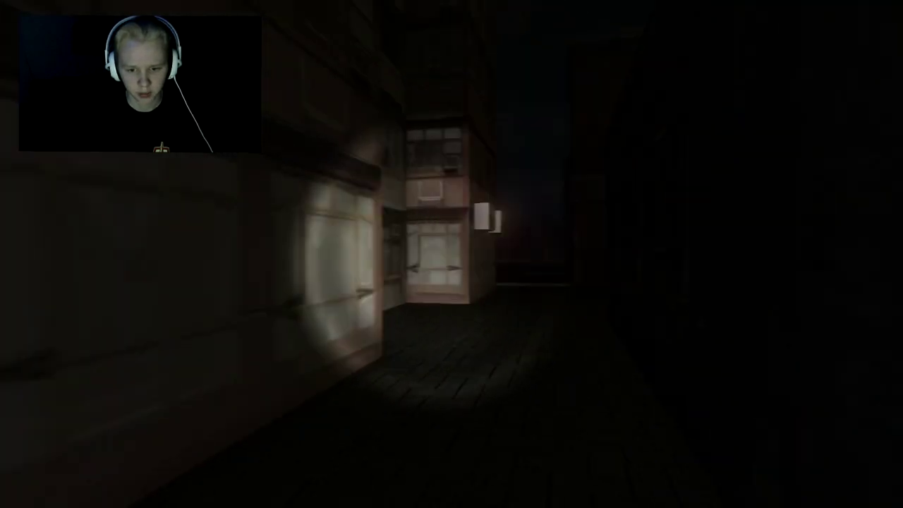
key("w")
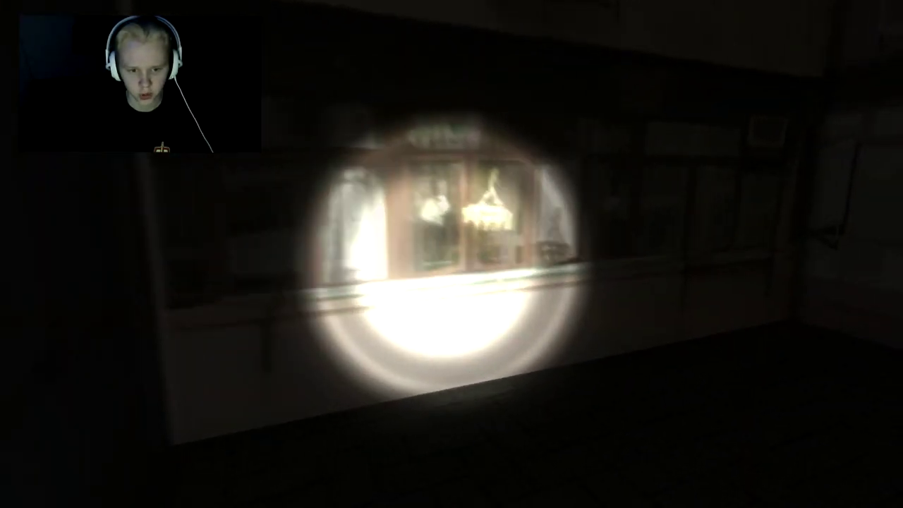
key("w")
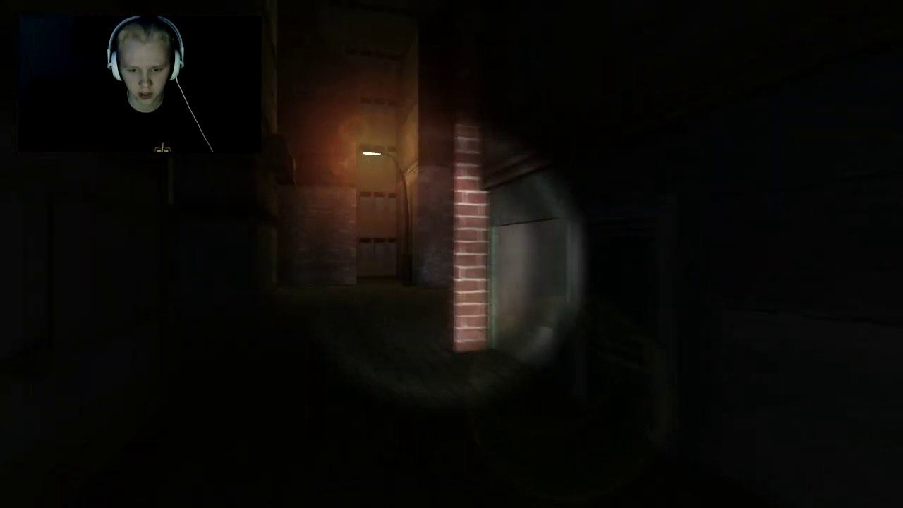
Walk past the brick pillar into the narrow corridor and pick up the wall page
key("w")
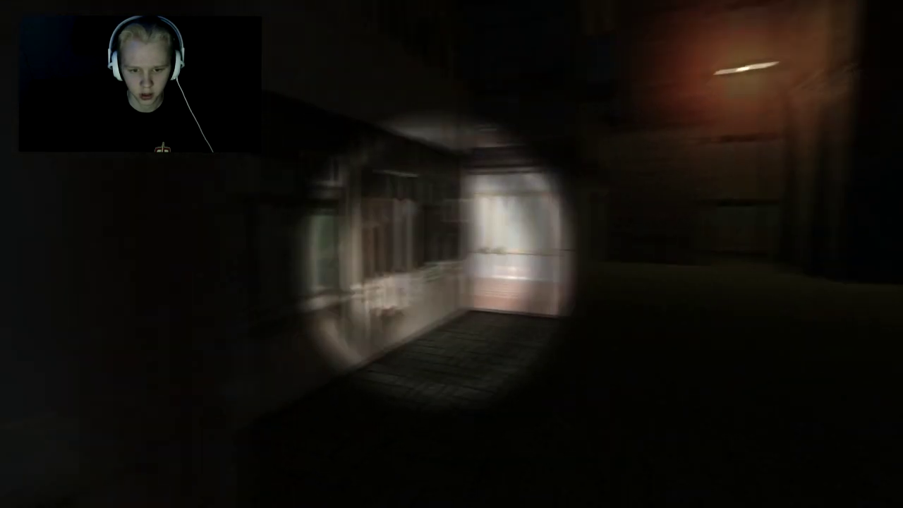
key("w")
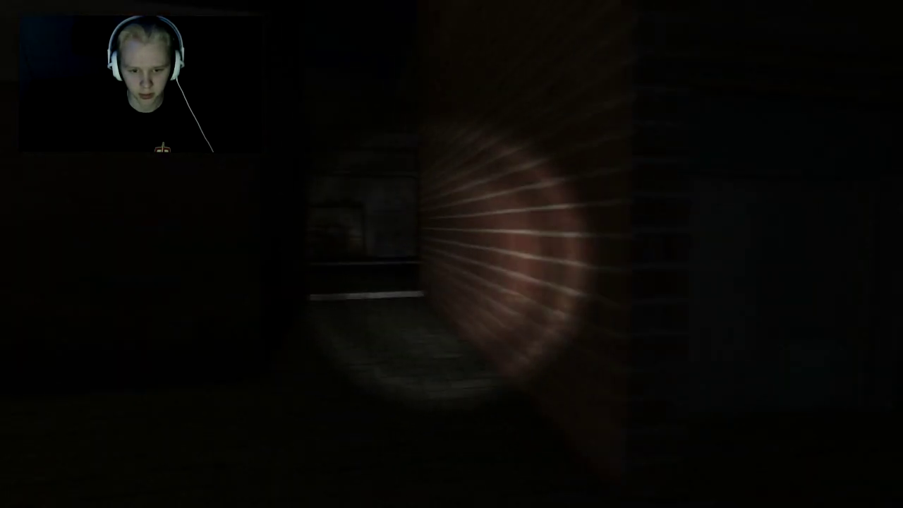
key("w")
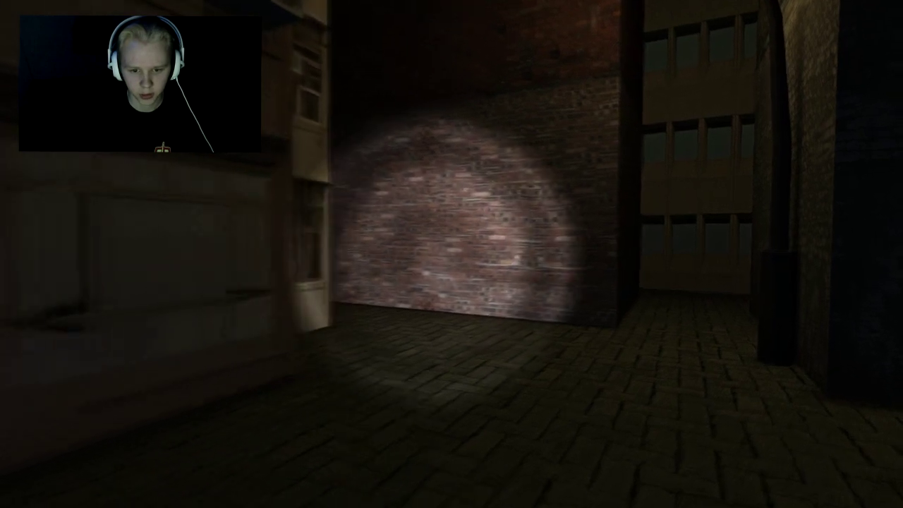
key("w")
key("f")
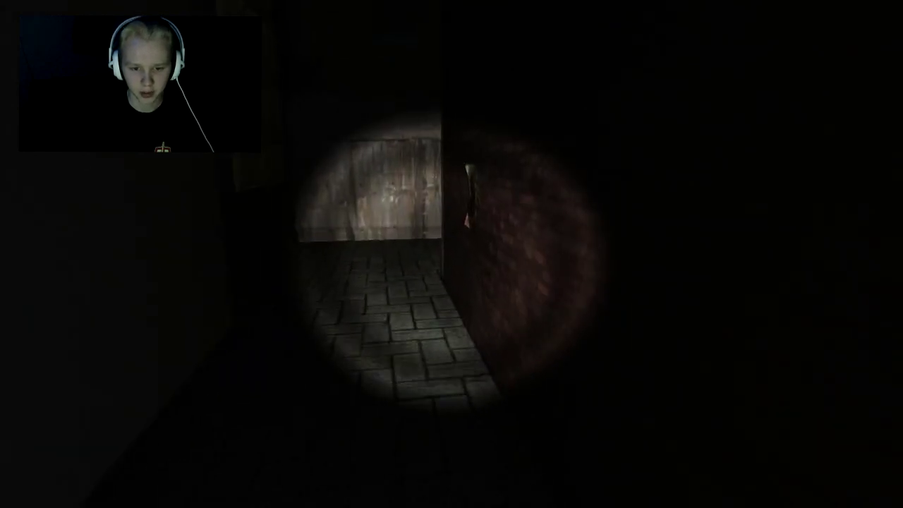
left_click(444, 243)
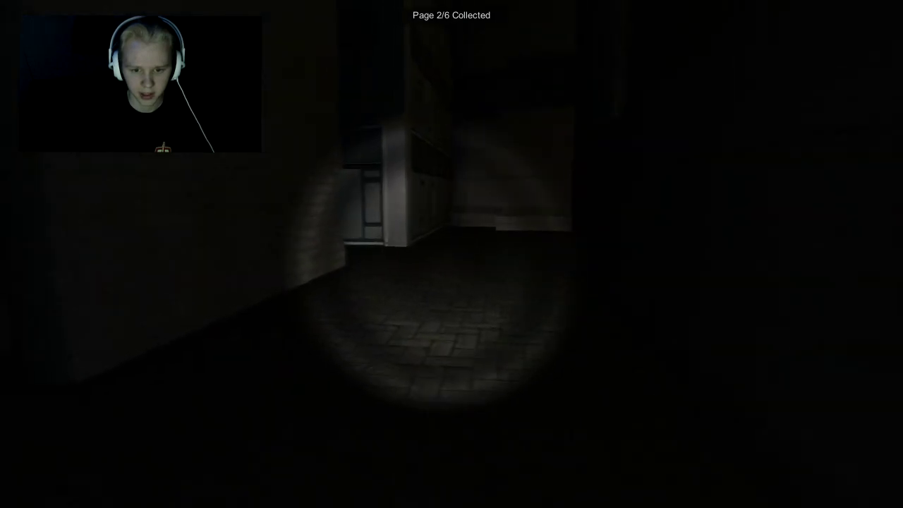
Walk the hallway and brick alley to the ALWAYS WATCHING page in the narrow corridor
key("w")
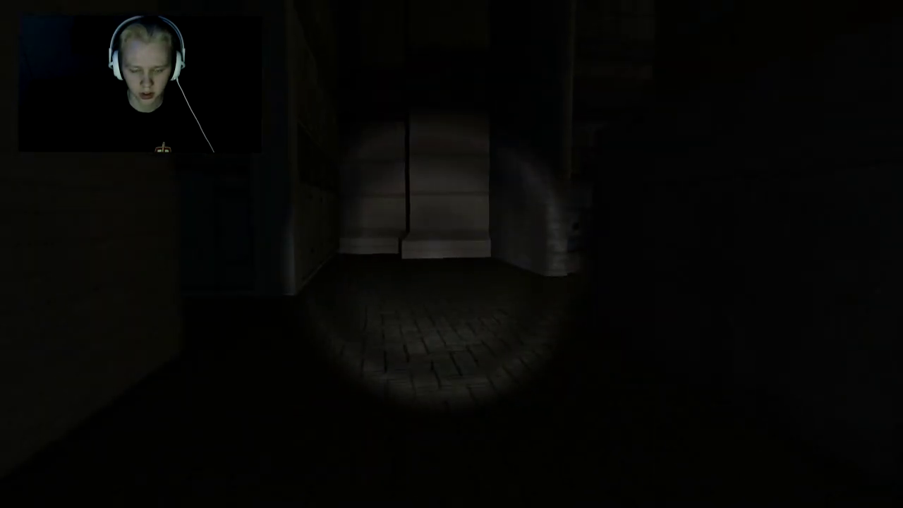
key("w")
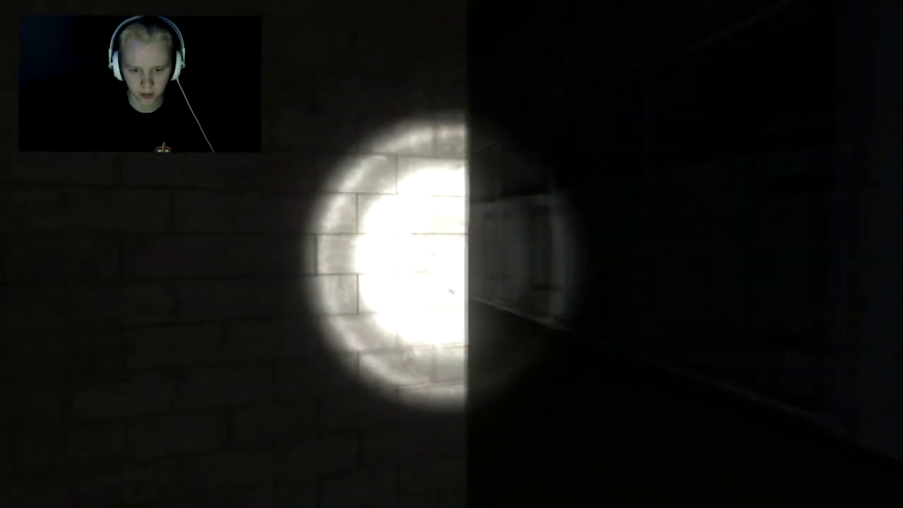
key("w")
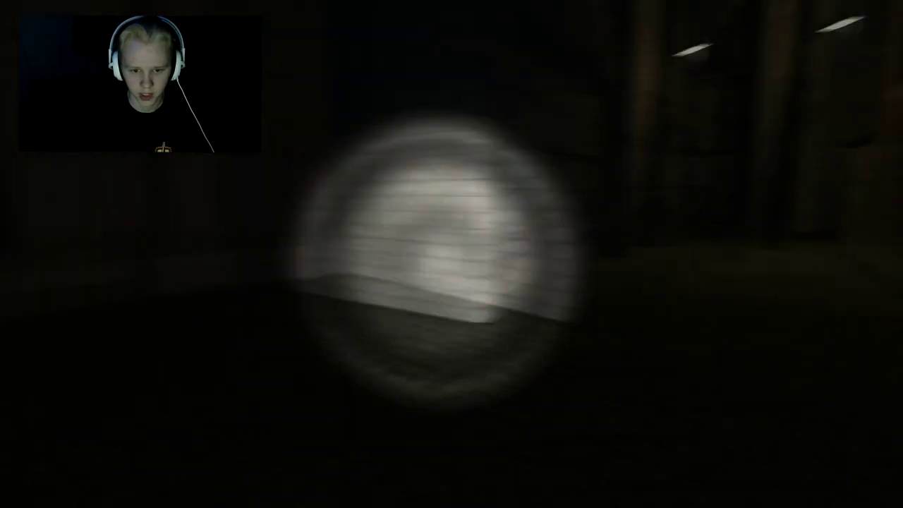
key("w")
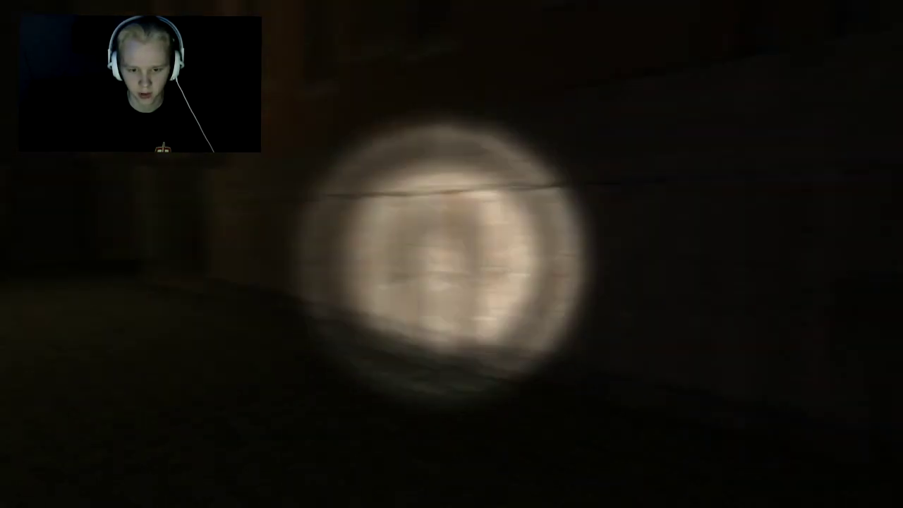
key("w")
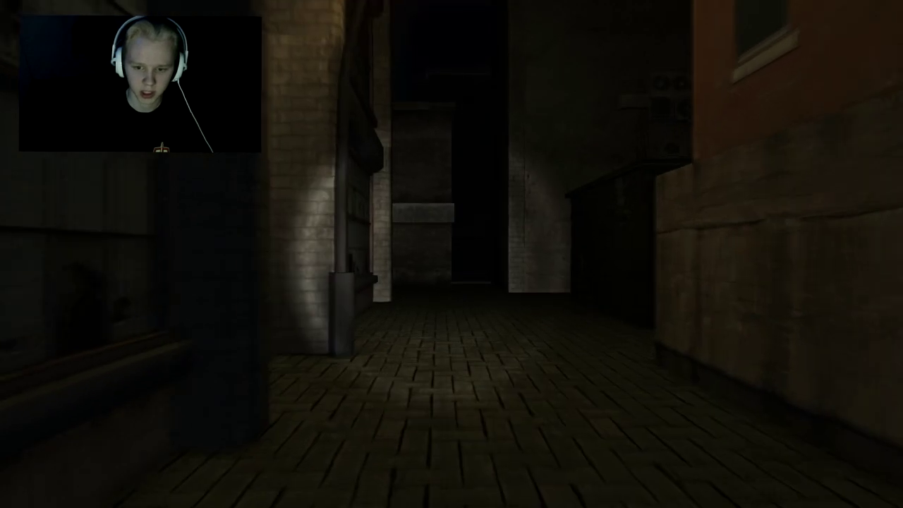
key("w")
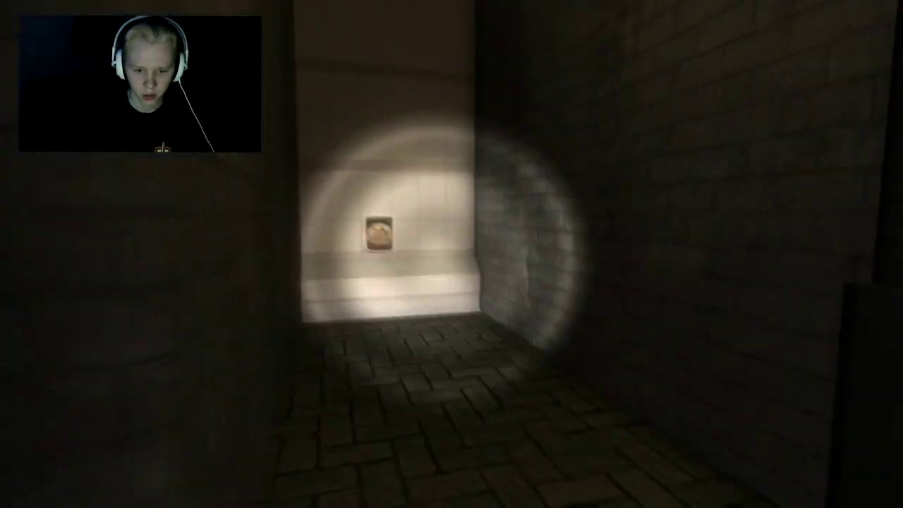
key("w")
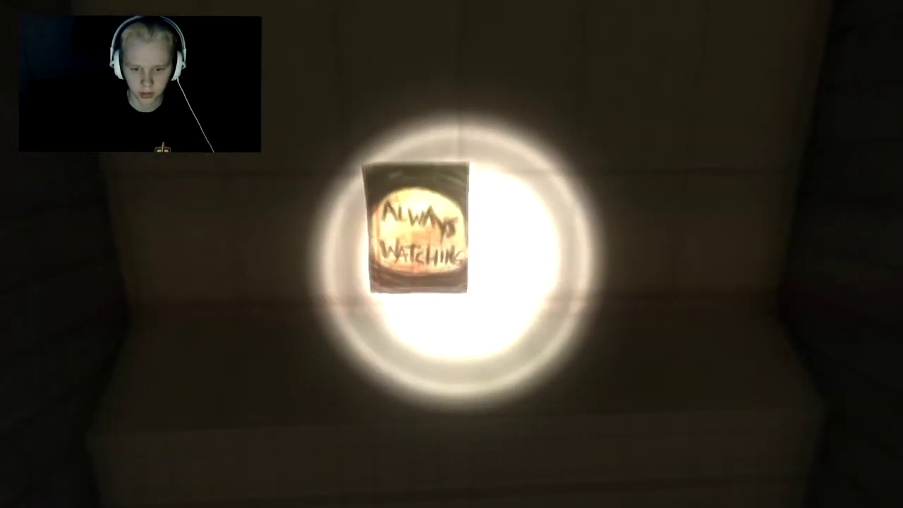
Collect the ALWAYS WATCHING page and move past the concrete and brick blocks
left_click(451, 254)
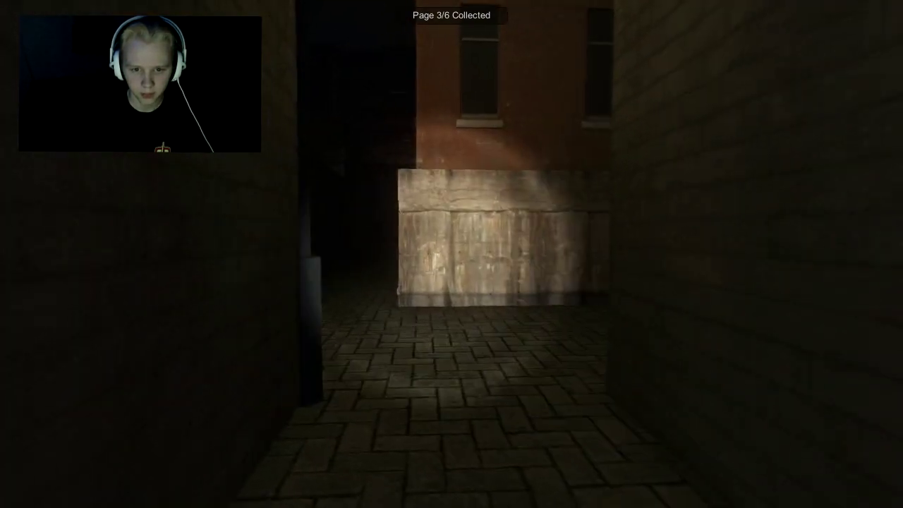
key("w")
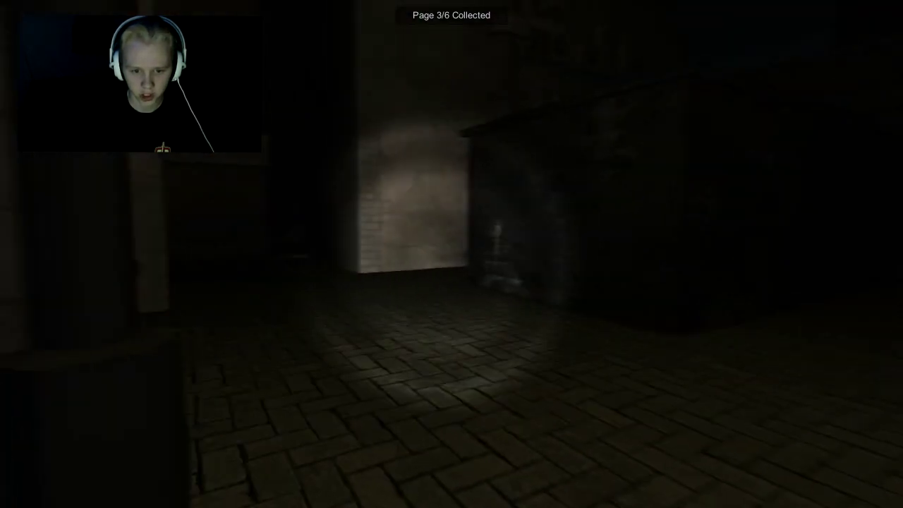
key("w")
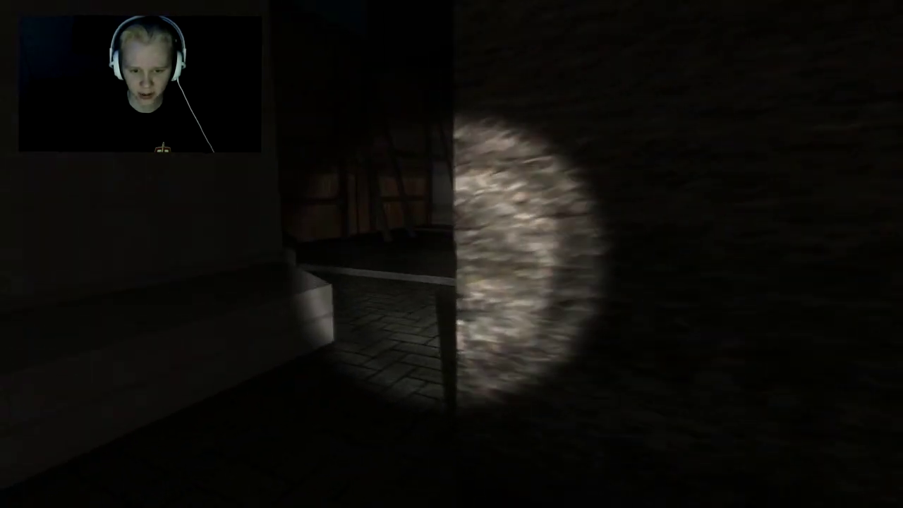
key("w")
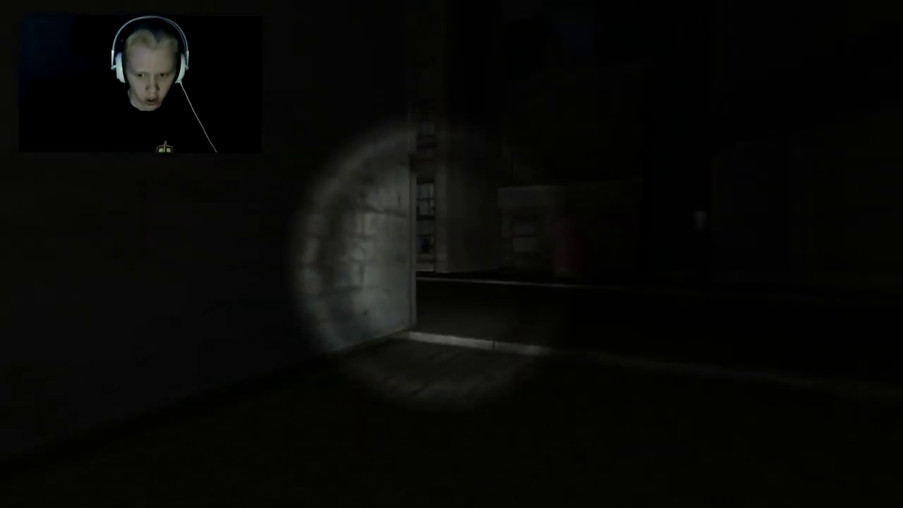
Walk on through the alley and corridor past the wall with windows
key("w")
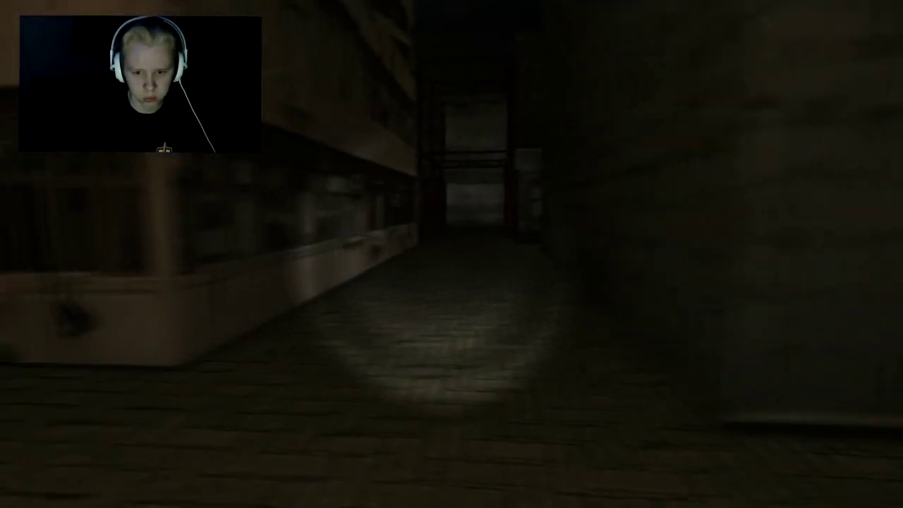
key("w")
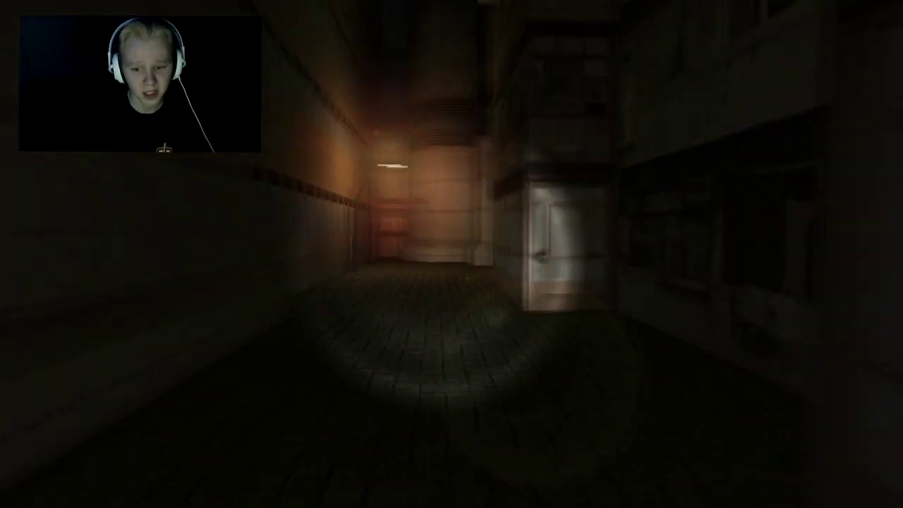
key("w")
key("w")
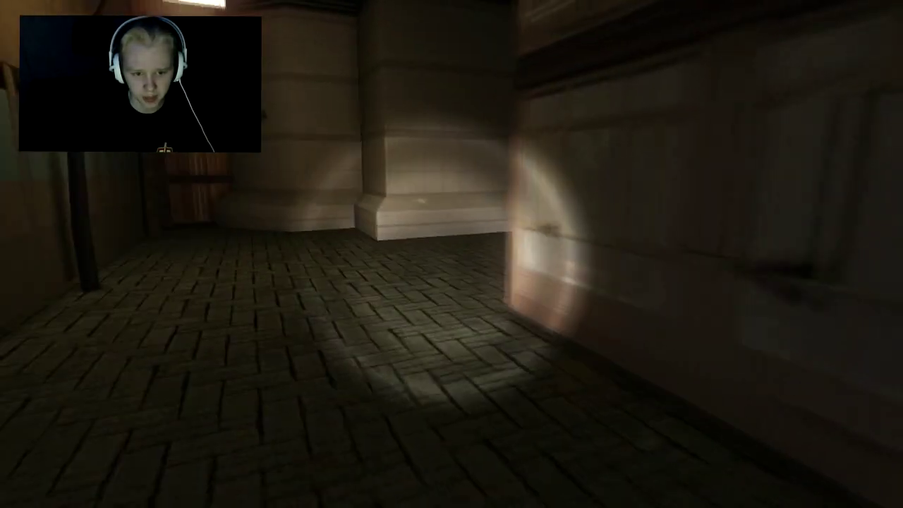
key("w")
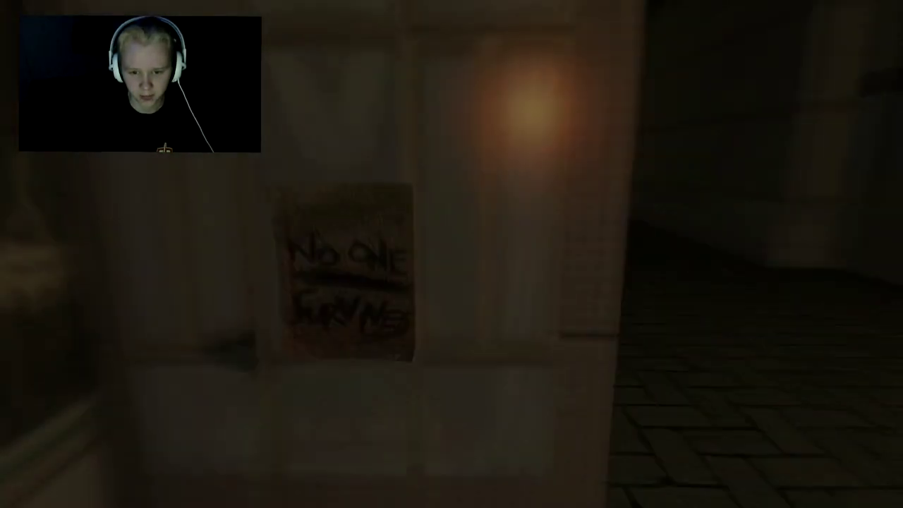
Pick up the fourth page (4/6) and head down the dark alley
left_click(346, 276)
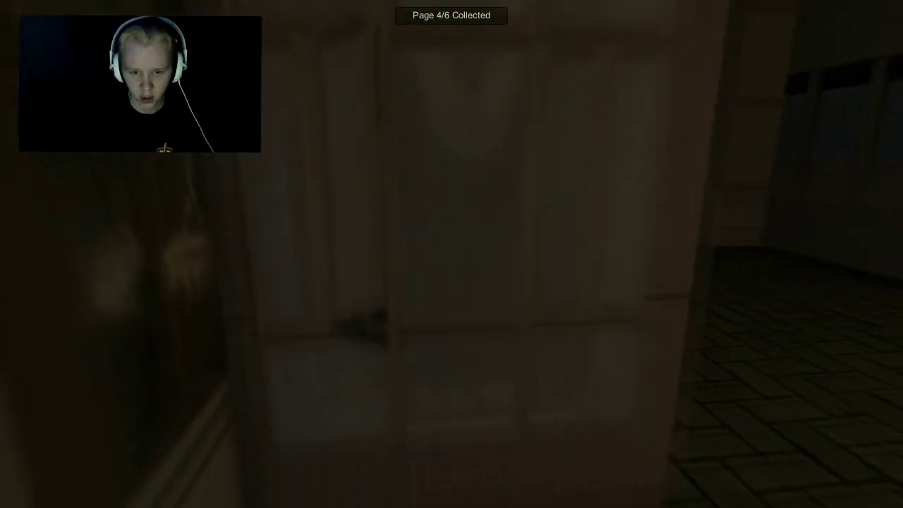
key("w")
key("w")
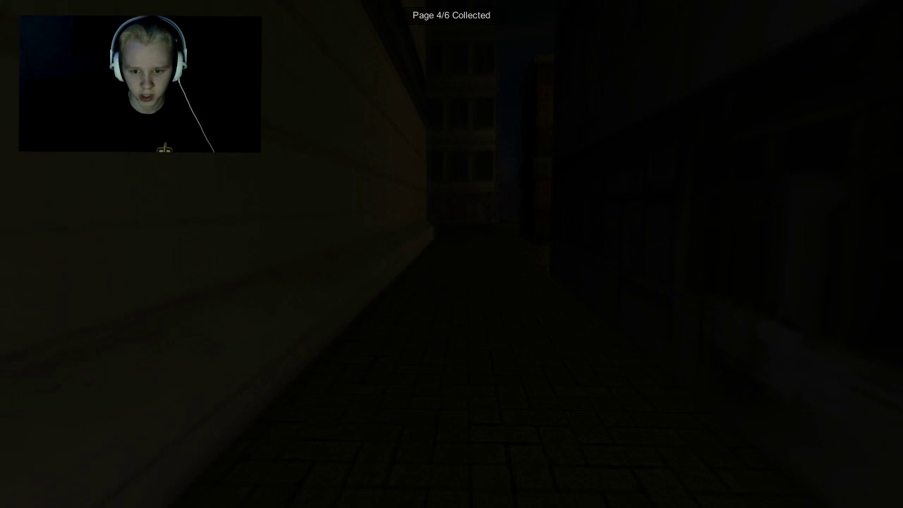